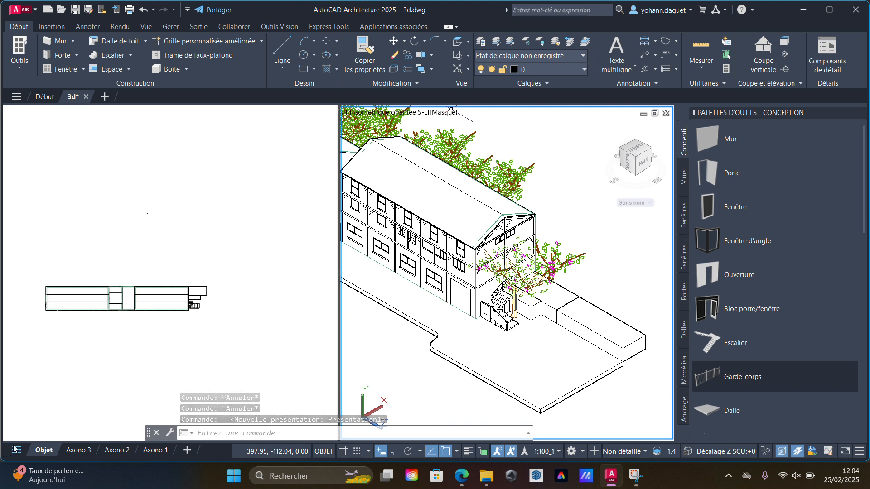
Open the Présentation1 layout and select its viewport frame.
left_click(16, 450)
left_click(45, 430)
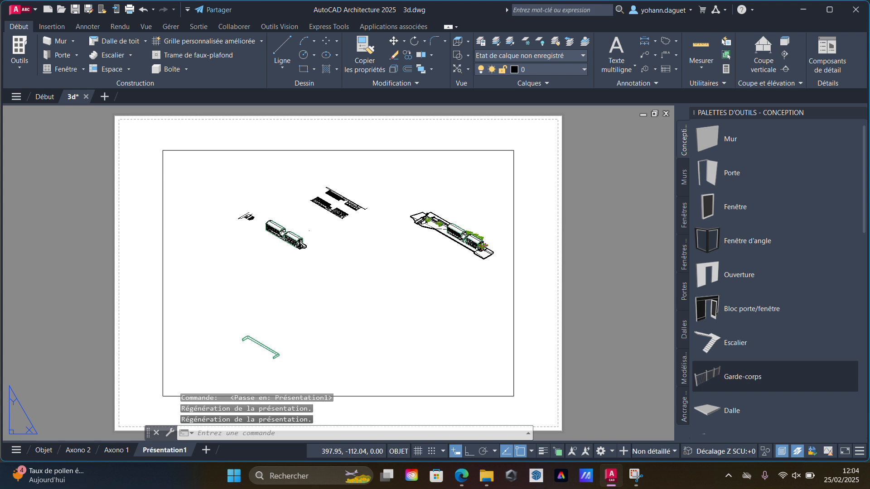
left_click(376, 150)
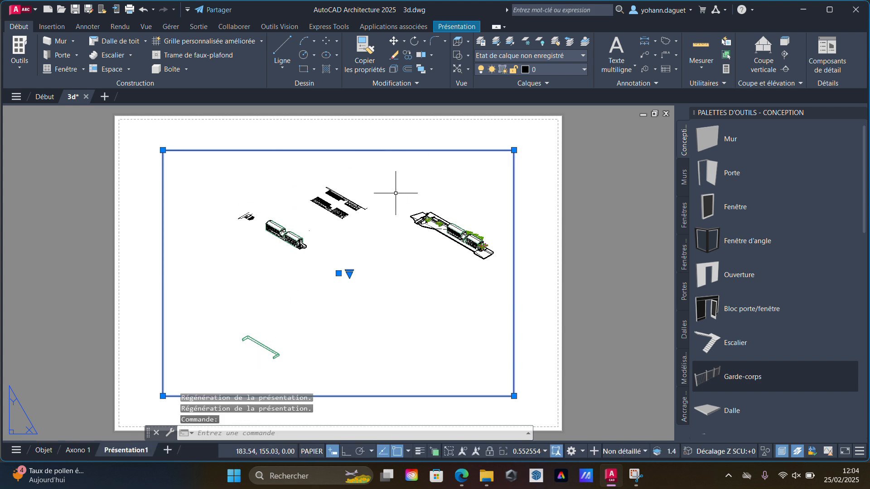
scroll(401, 267, "up", 1)
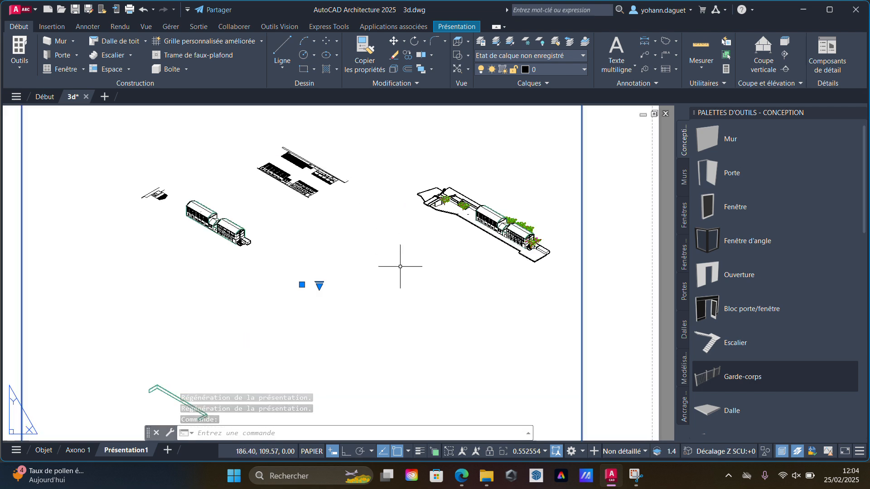
scroll(400, 266, "down", 1)
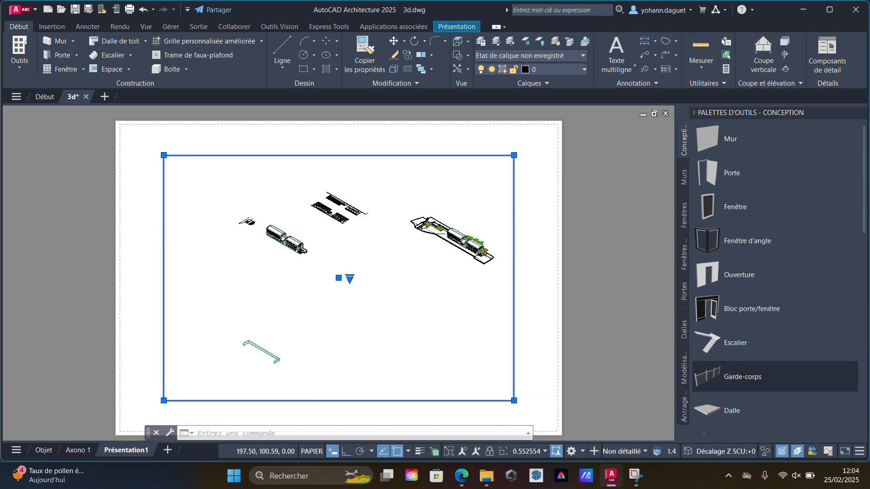
scroll(418, 280, "up", 4)
scroll(418, 279, "down", 6)
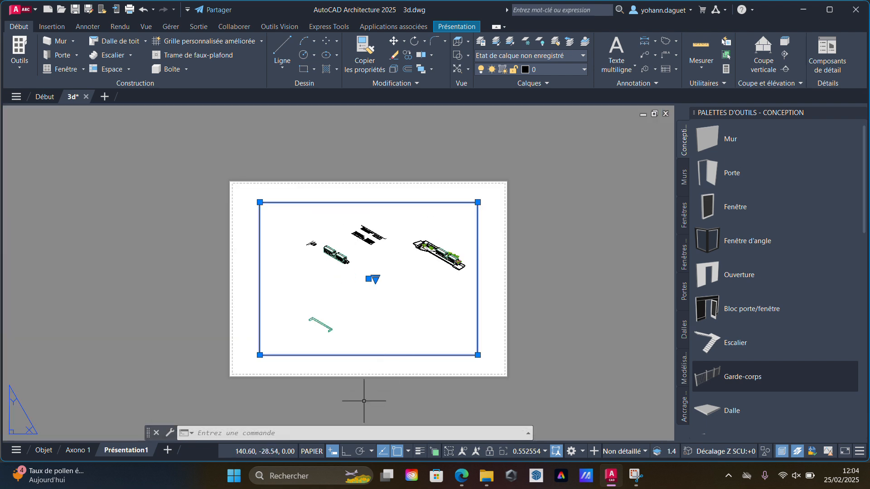
scroll(383, 322, "up", 4)
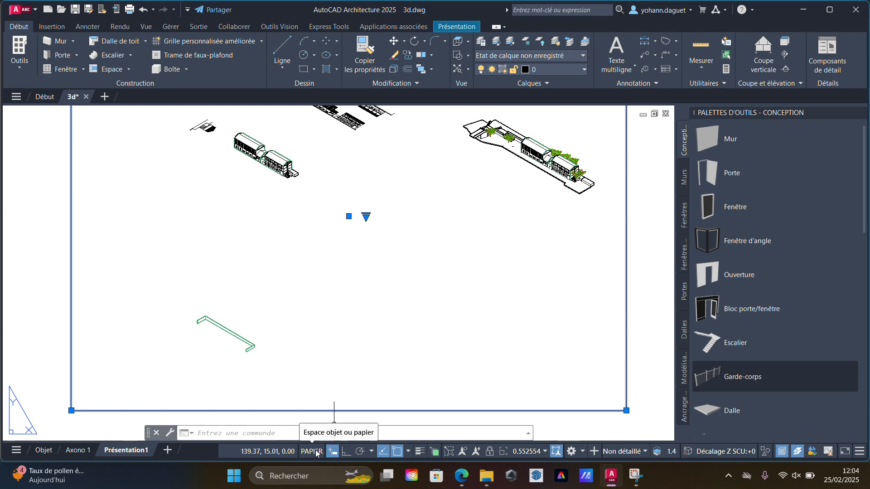
Activate model space inside the viewport and frame the buildings of the large site model with trees, including the end with the outdoor stair.
left_click(316, 452)
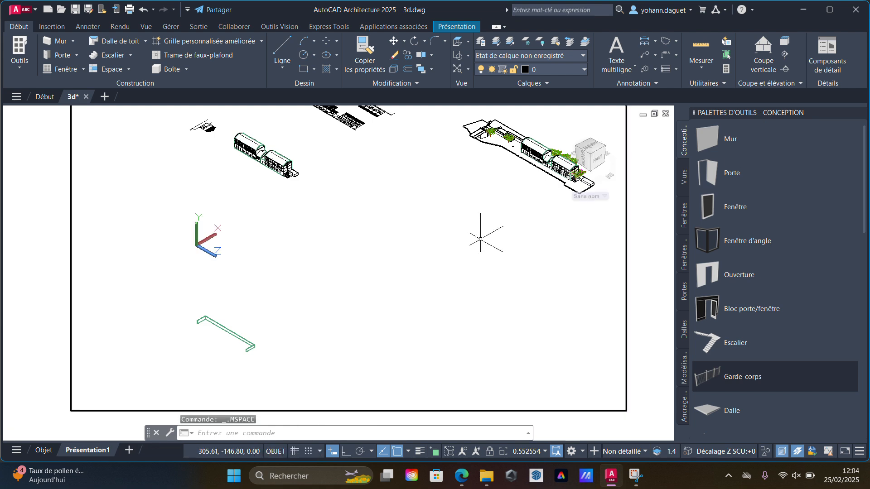
scroll(483, 237, "down", 3)
left_click(522, 198)
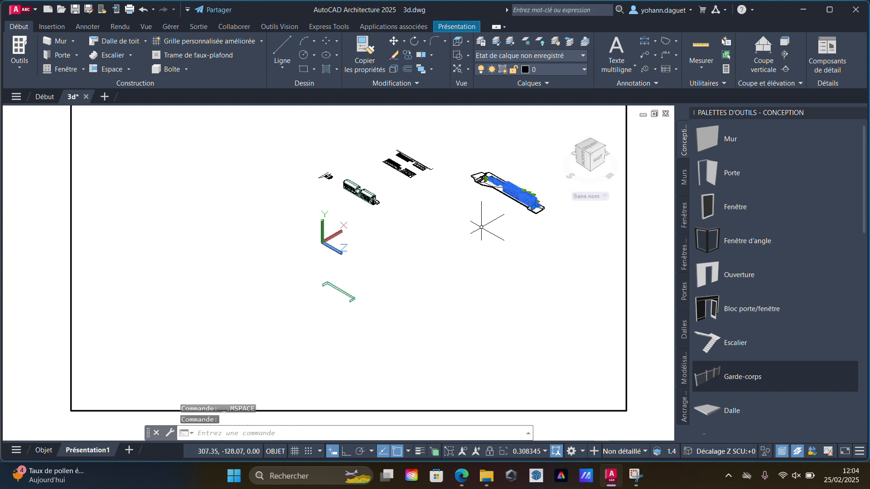
key("Escape")
middle_click_drag(518, 203, 434, 259)
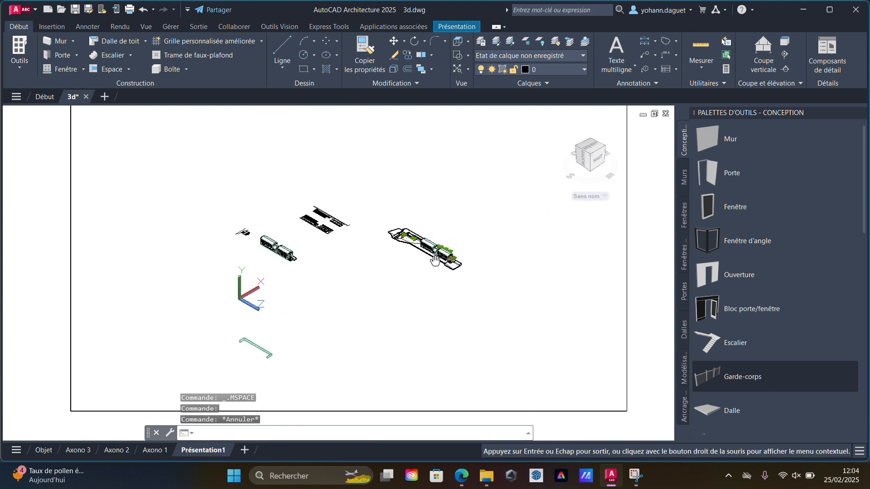
scroll(447, 267, "up", 8)
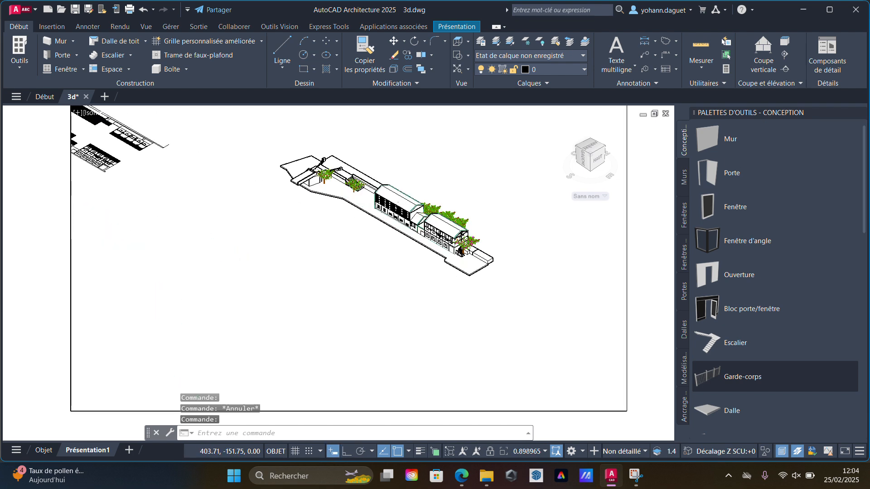
middle_click_drag(467, 231, 393, 319)
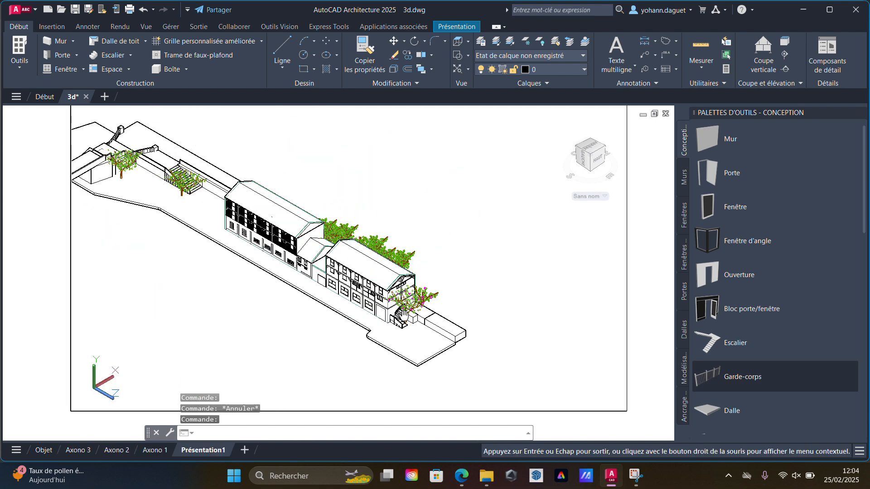
scroll(362, 334, "up", 2)
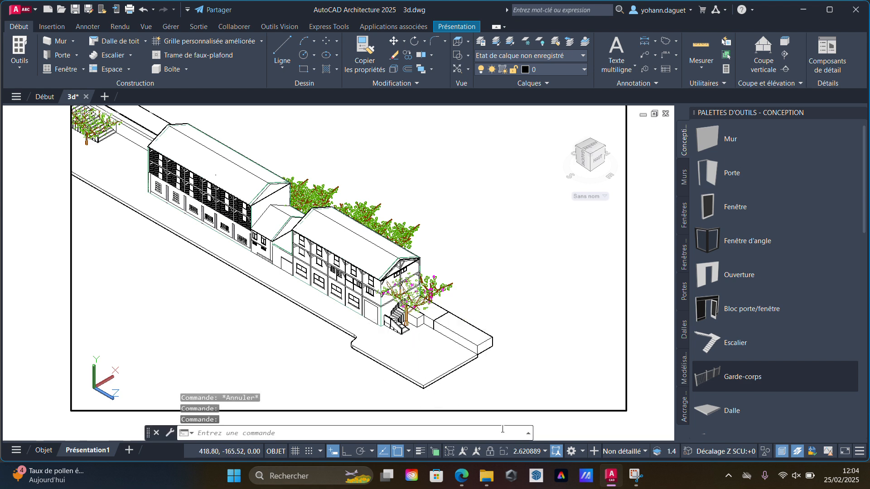
Set the viewport scale to 1:200 with the building's stair end in frame, and return to paper space.
left_click(528, 451)
scroll(547, 349, "down", 1)
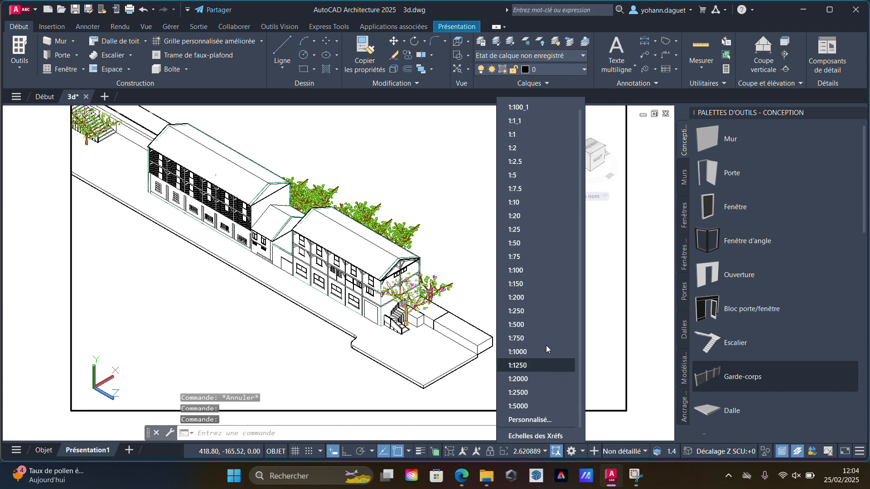
left_click(527, 298)
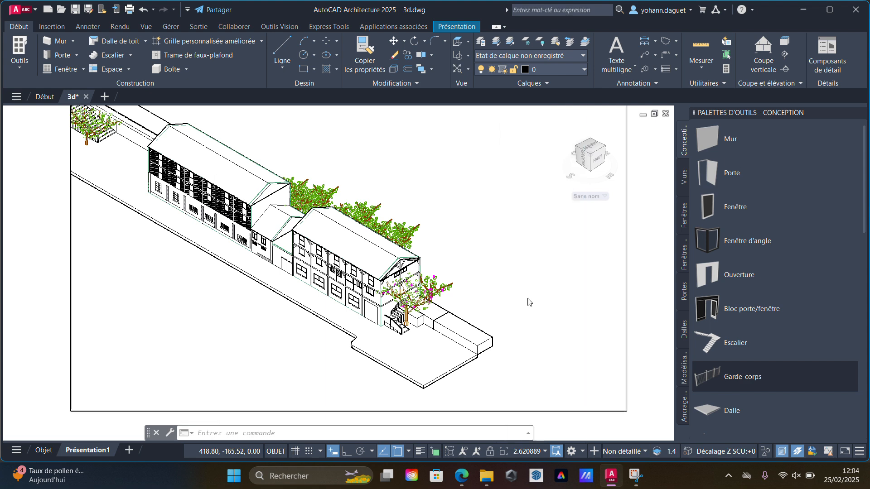
middle_click_drag(518, 265, 474, 159)
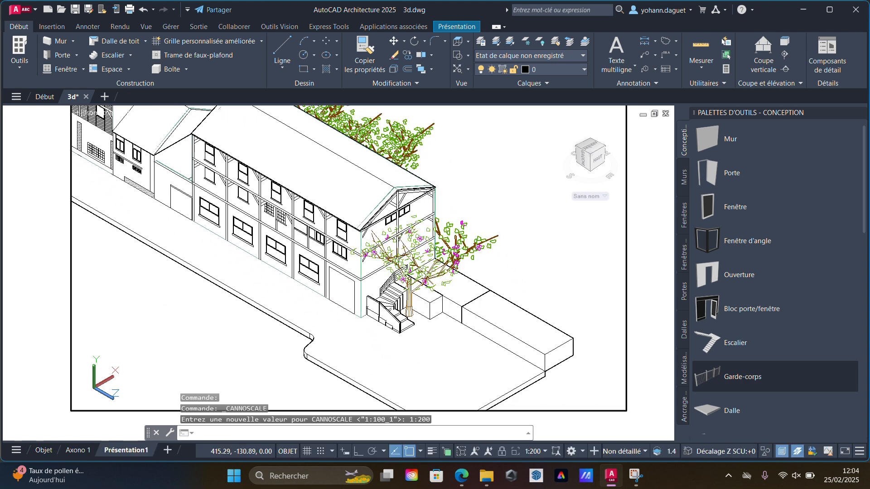
left_click(291, 451)
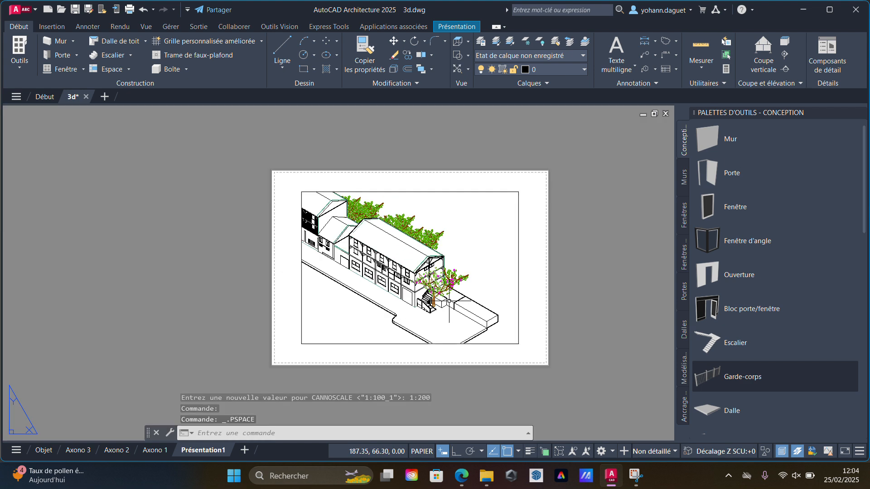
Stretch the viewport's upper-right and lower-left corners out to the printable margins of the sheet.
middle_click_drag(472, 289, 425, 291)
scroll(455, 255, "up", 1)
scroll(460, 254, "down", 1)
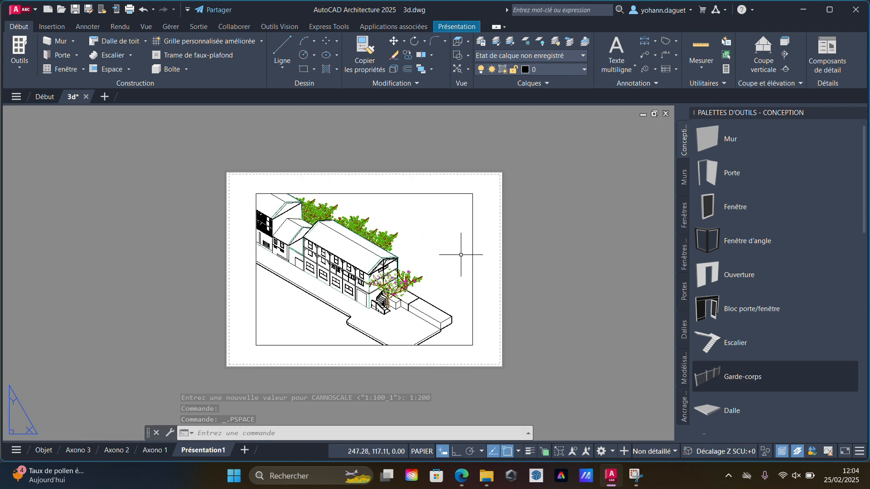
left_click(473, 248)
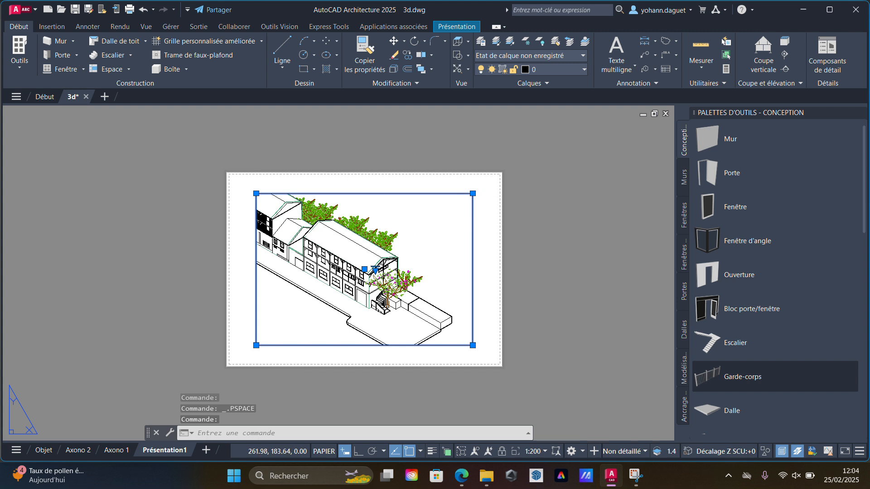
left_click(473, 194)
left_click(497, 179)
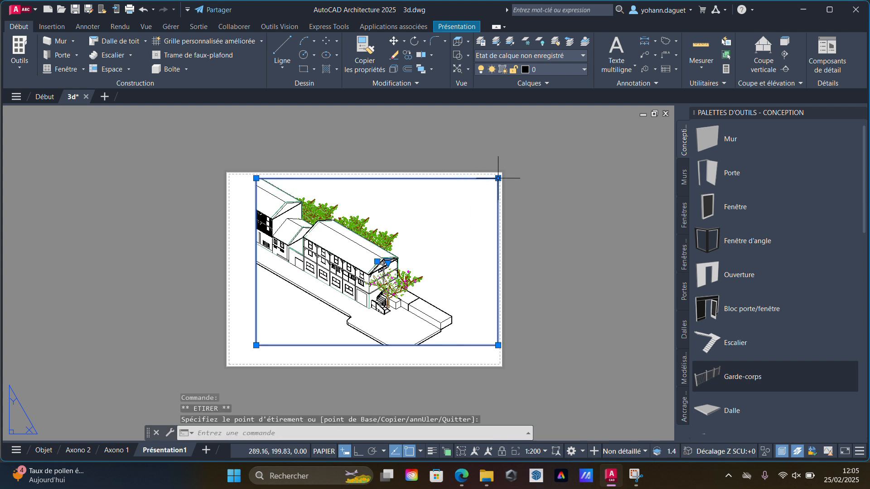
left_click(256, 346)
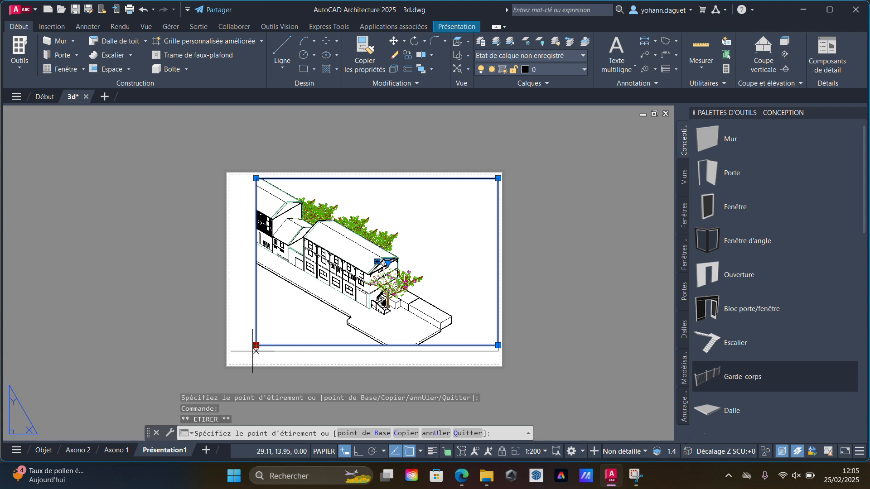
left_click(230, 361)
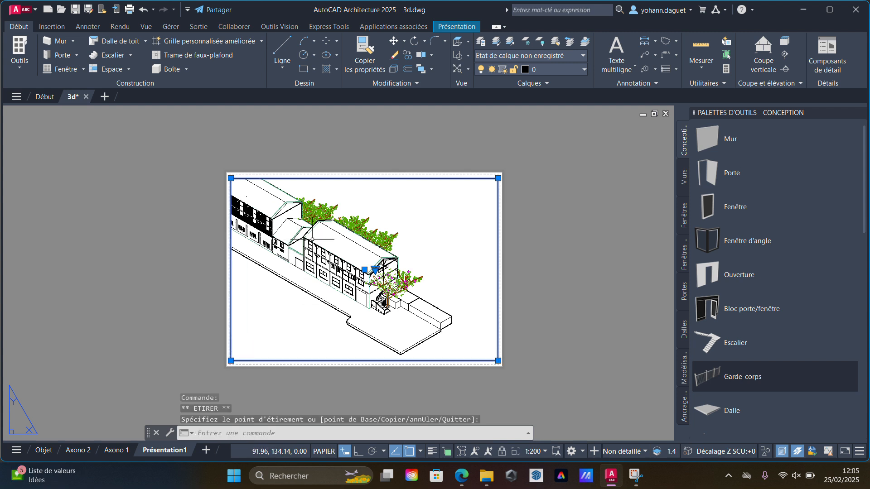
key("Escape")
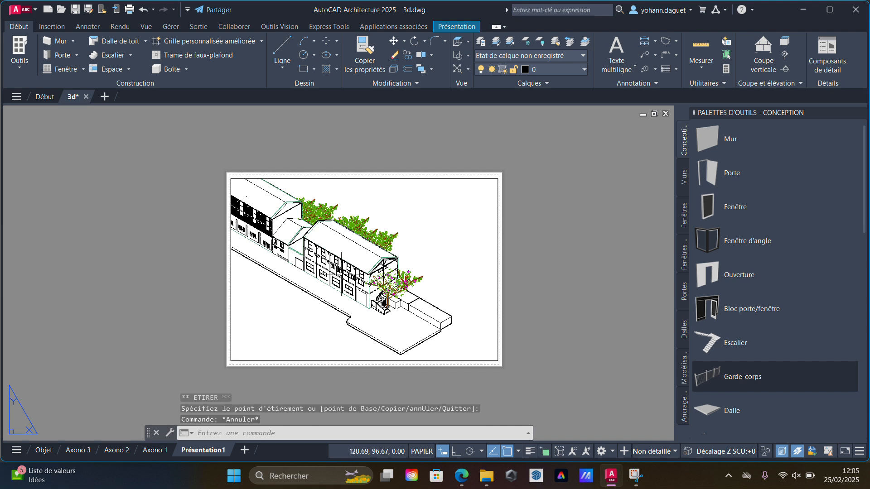
Modify the page setup of Présentation1 to use the DWG To PDF.pc3 plotter.
right_click(203, 451)
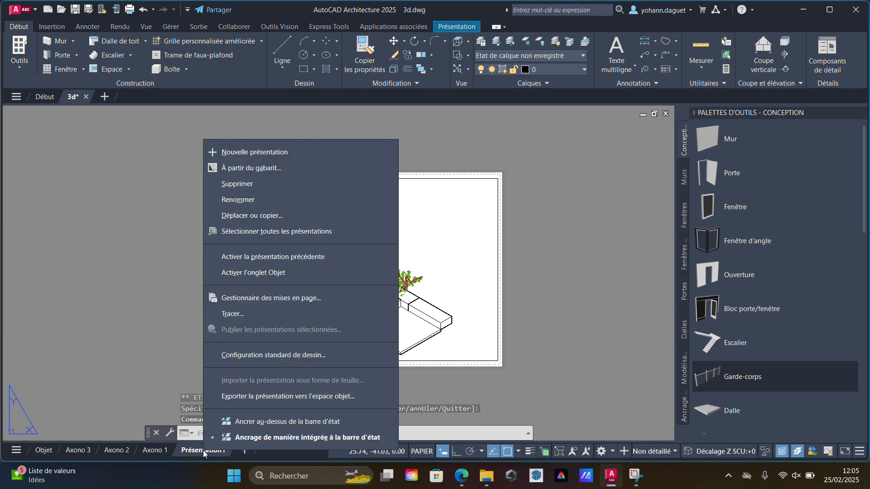
left_click(263, 297)
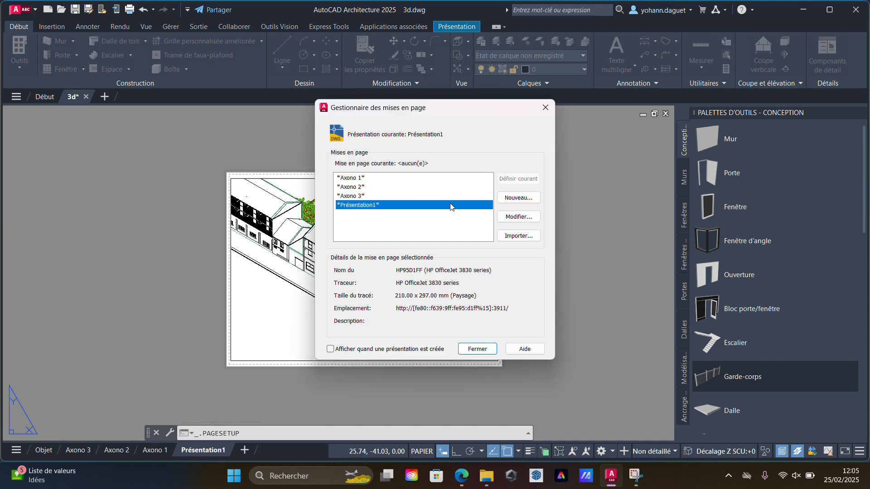
left_click(520, 220)
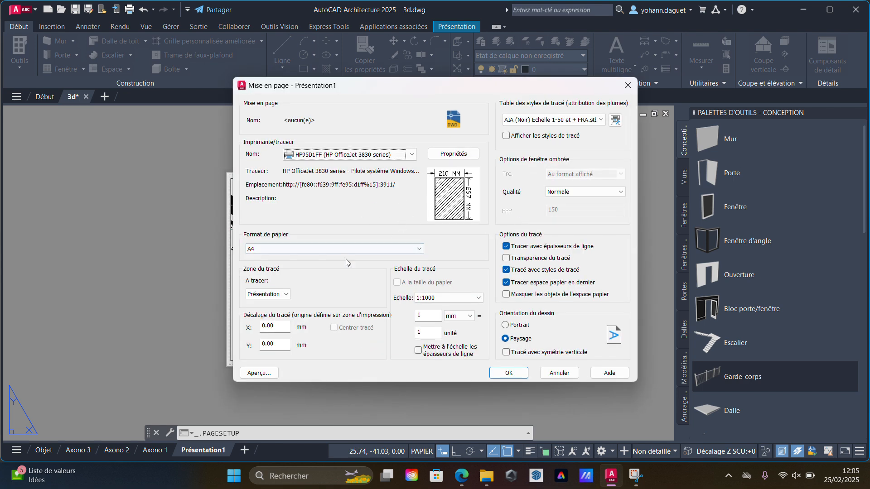
left_click(391, 252)
left_click(391, 249)
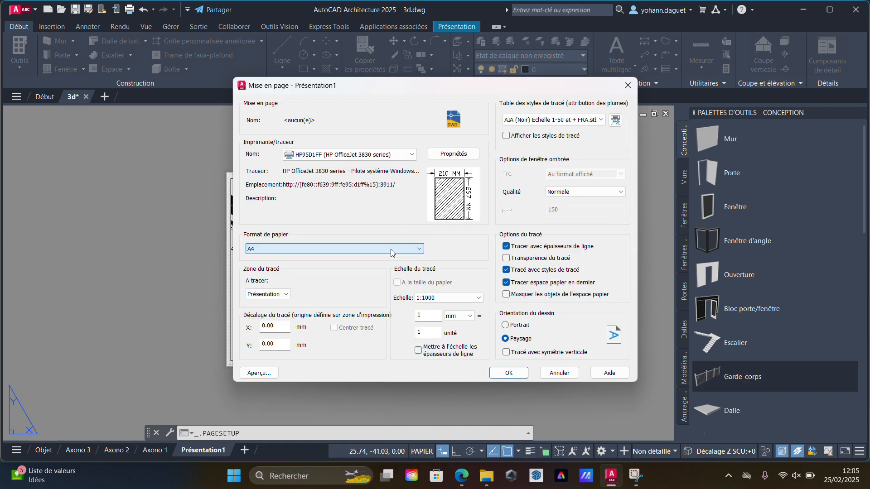
left_click(390, 156)
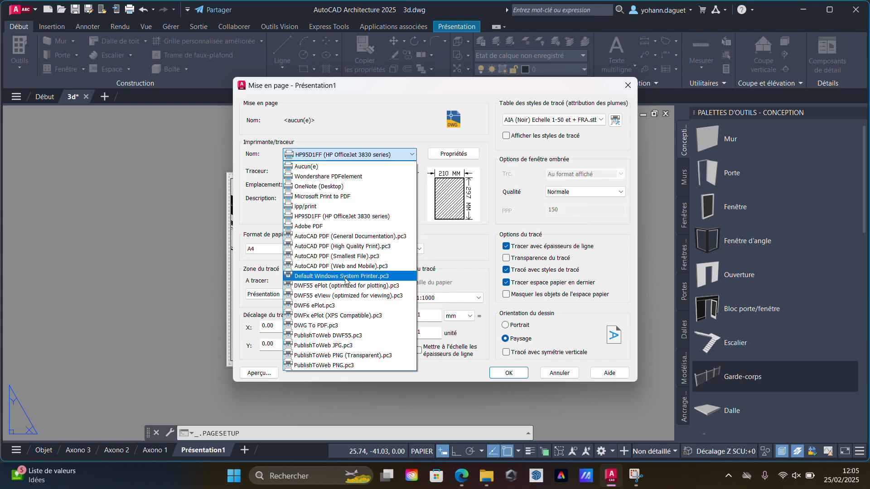
left_click(344, 325)
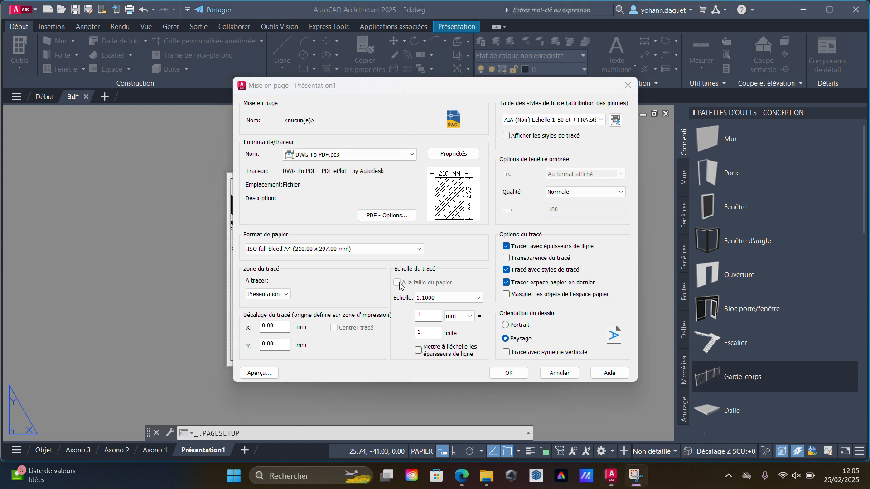
Set the paper format to ISO A0 (841.00 x 1189.00 mm), apply the page setup and close the manager.
left_click(419, 249)
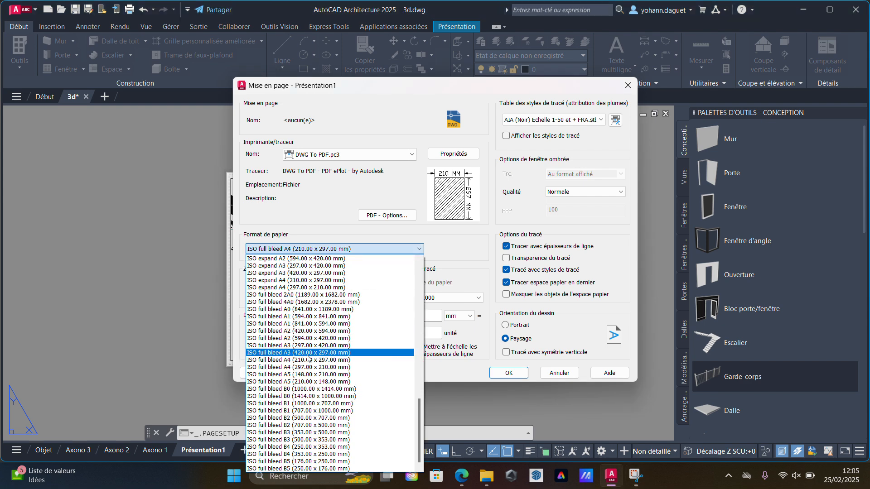
scroll(312, 376, "up", 7)
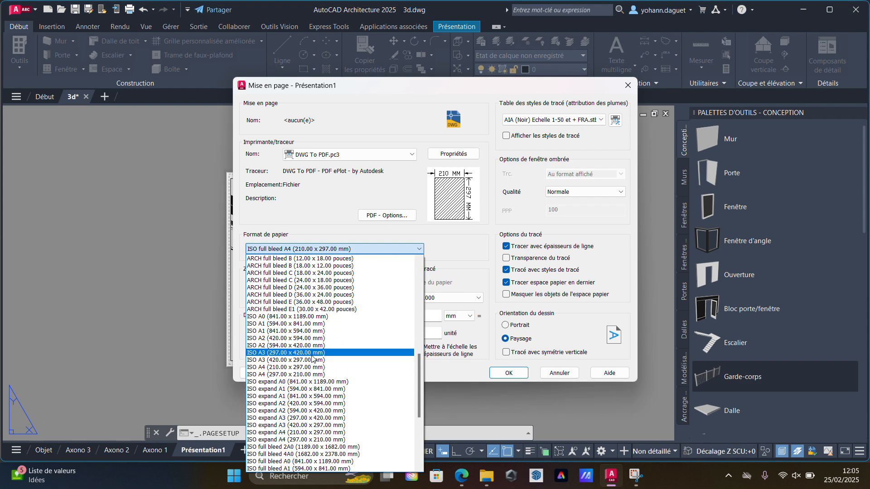
left_click(281, 316)
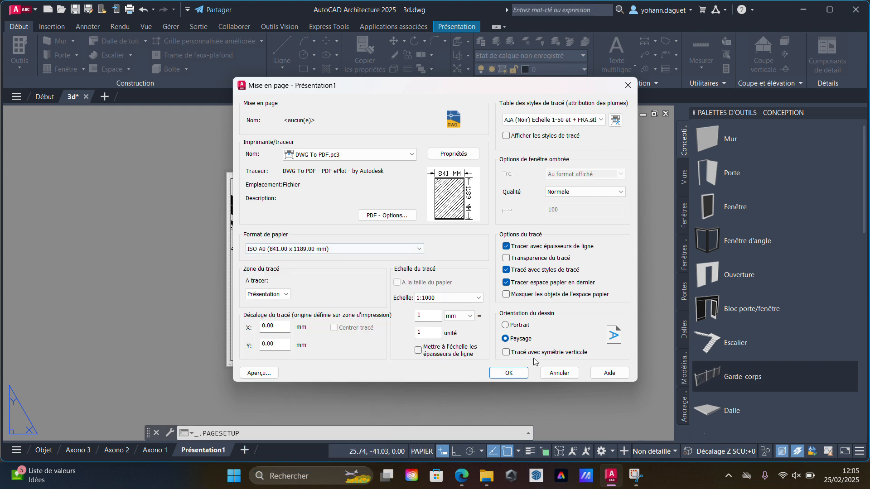
left_click(506, 373)
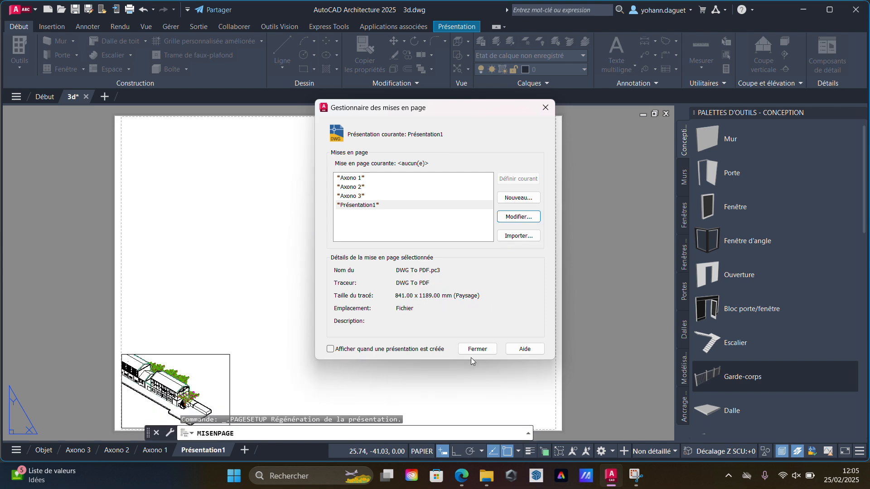
left_click(476, 350)
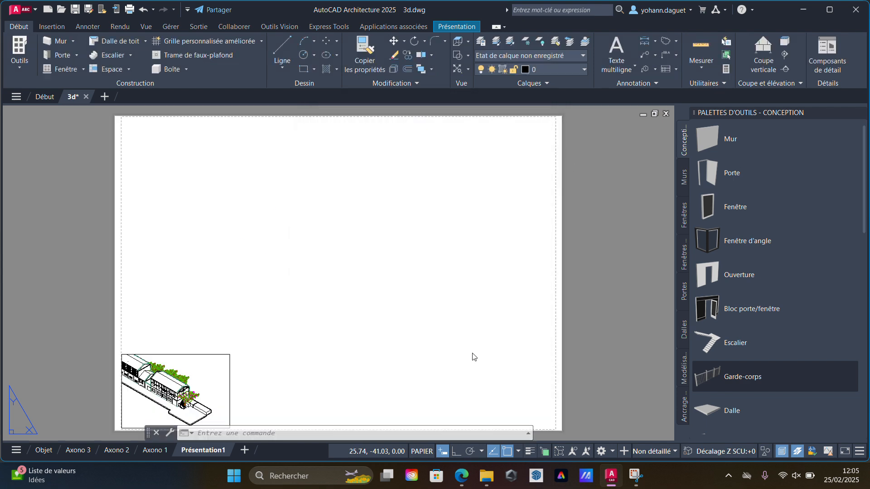
Stretch the viewport's upper-right corner out to near the upper-right printable margin of the A0 sheet.
left_click(230, 353)
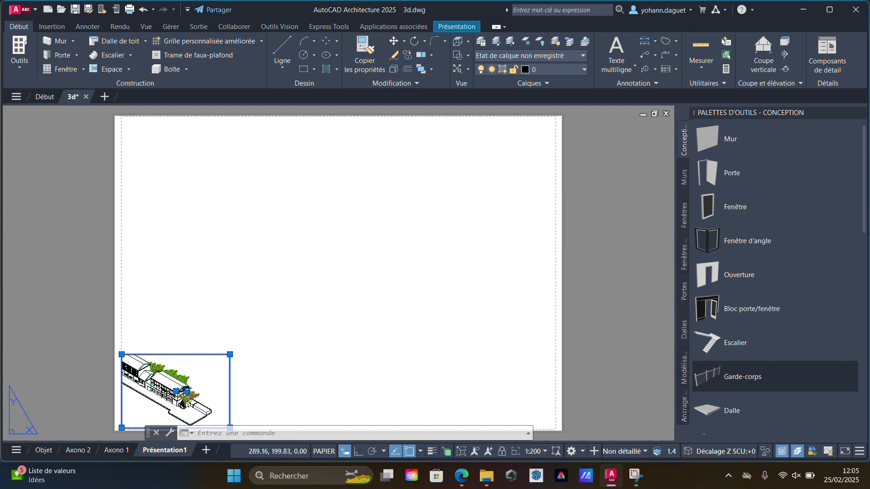
left_click(230, 355)
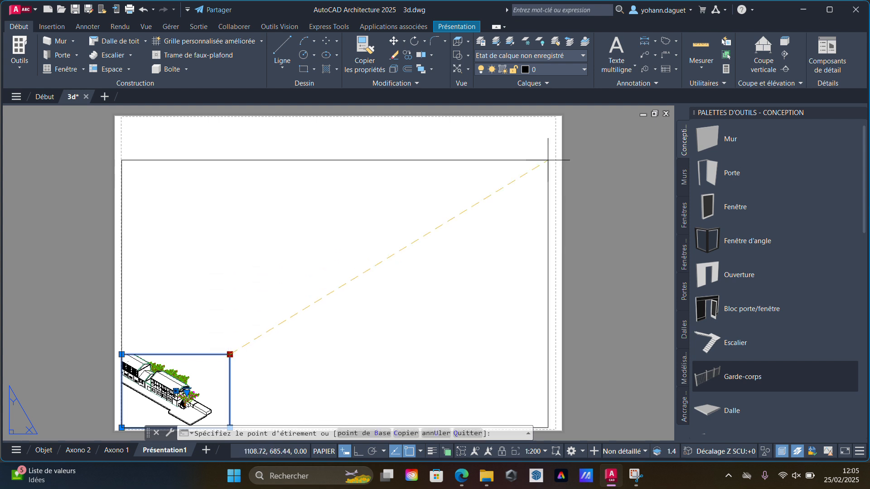
left_click(551, 122)
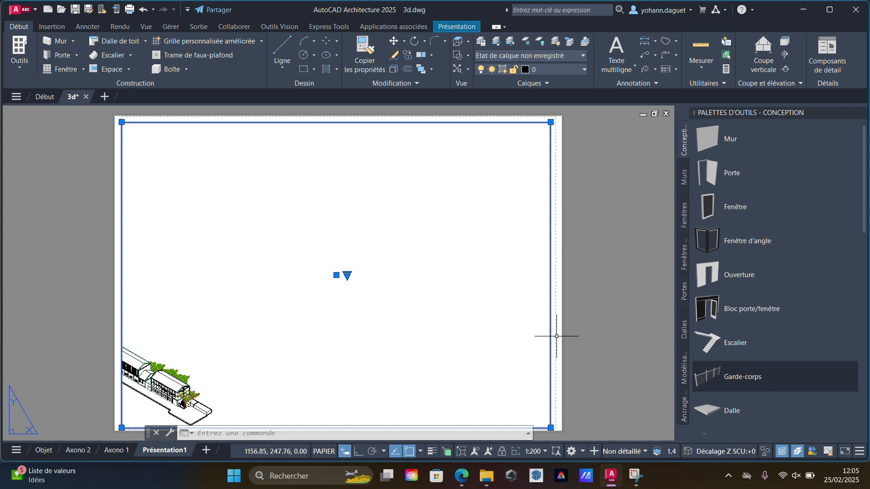
scroll(488, 337, "down", 3)
middle_click_drag(388, 345, 431, 296)
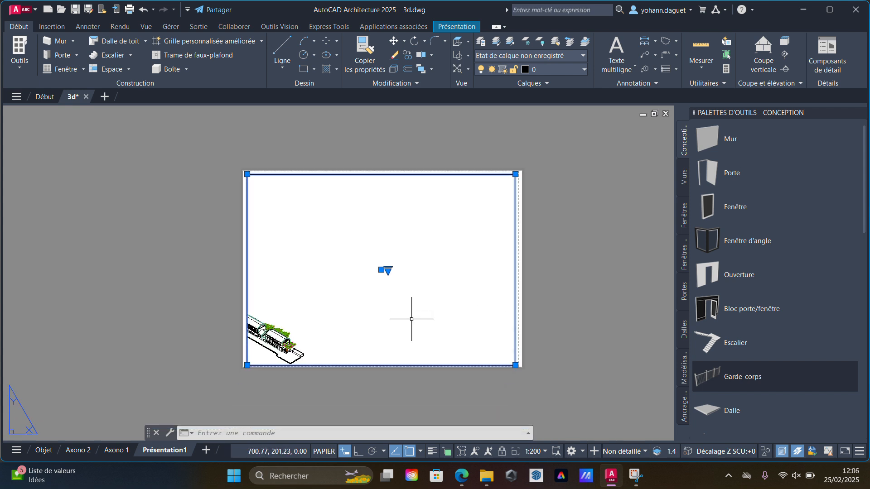
Activate the viewport's model space and bring the buildings and the stair end of the site into the enlarged frame.
left_click(325, 455)
scroll(308, 321, "up", 3)
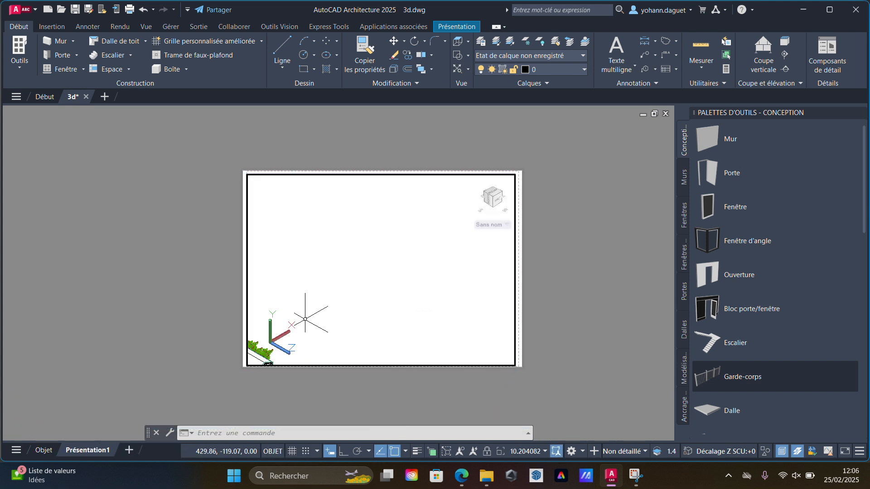
middle_click_drag(316, 311, 444, 283)
scroll(444, 283, "up", 1)
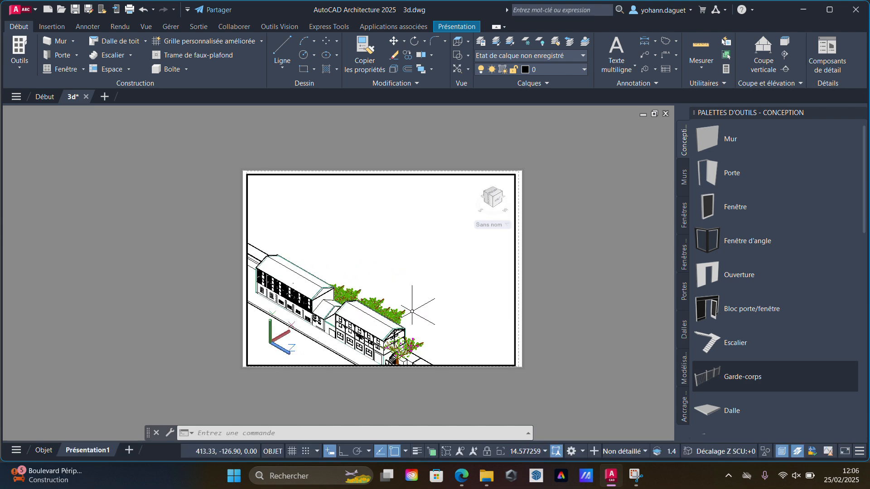
middle_click_drag(412, 312, 428, 252)
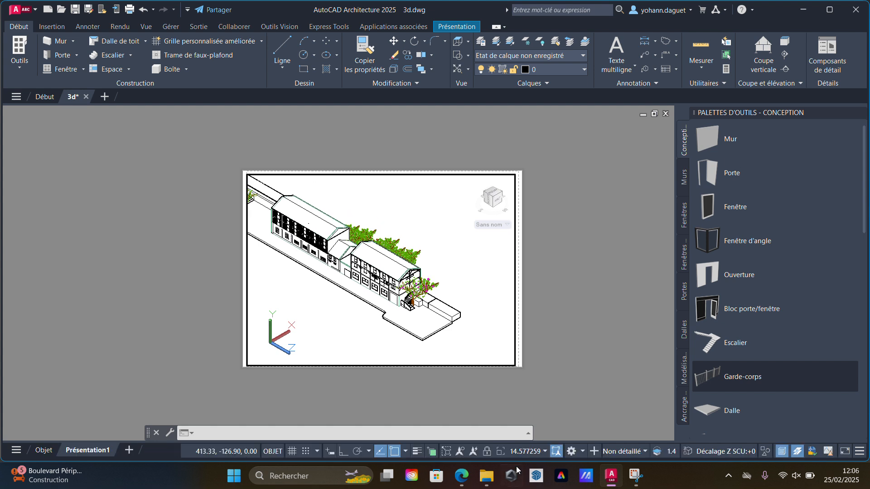
Set the viewport scale to 1:200, centre the whole model in the frame and return to paper space.
left_click(533, 452)
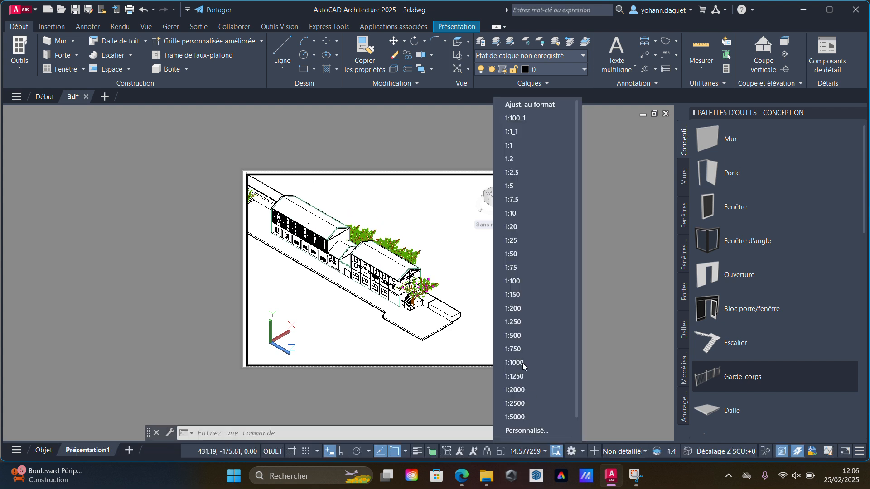
scroll(523, 363, "down", 1)
left_click(517, 298)
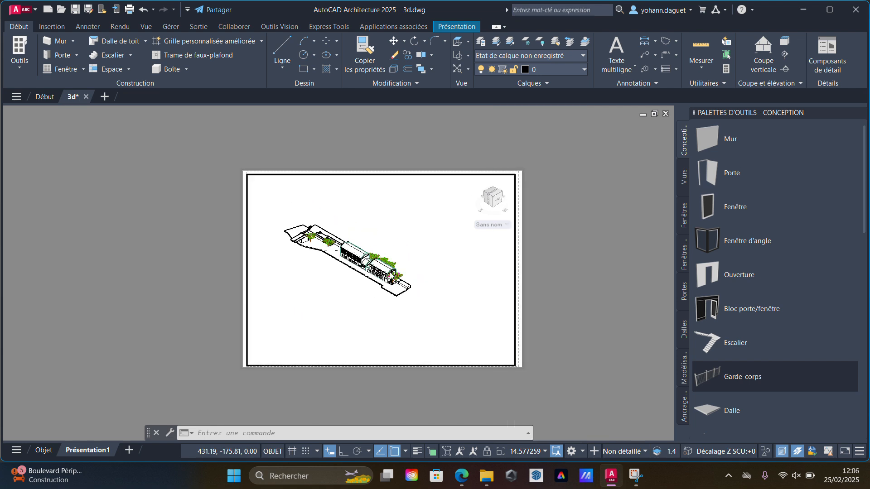
middle_click_drag(368, 236, 379, 249)
key("Escape")
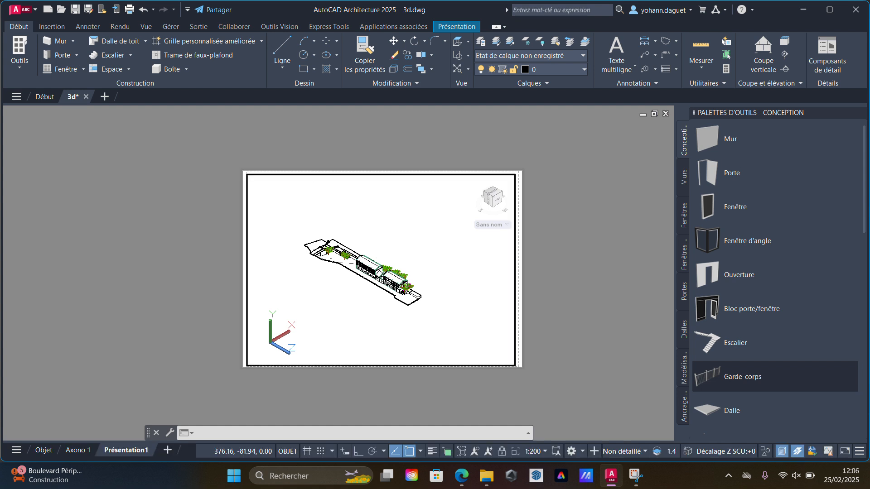
left_click(292, 451)
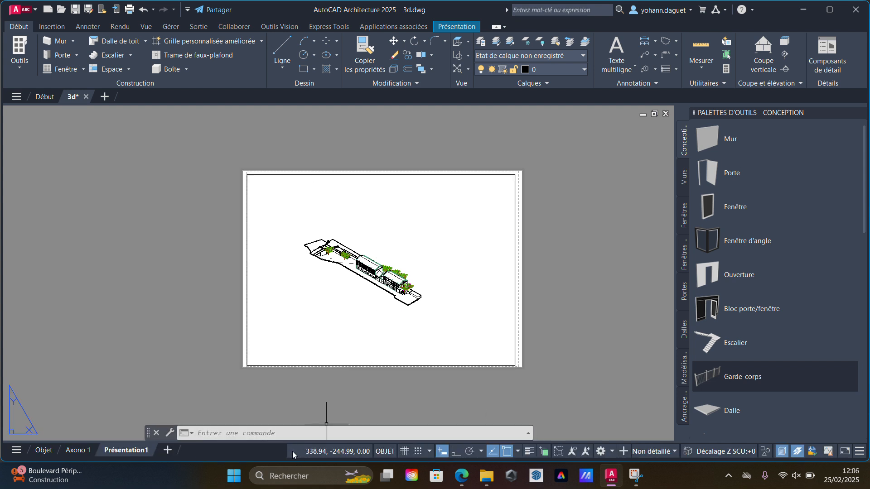
left_click(35, 10)
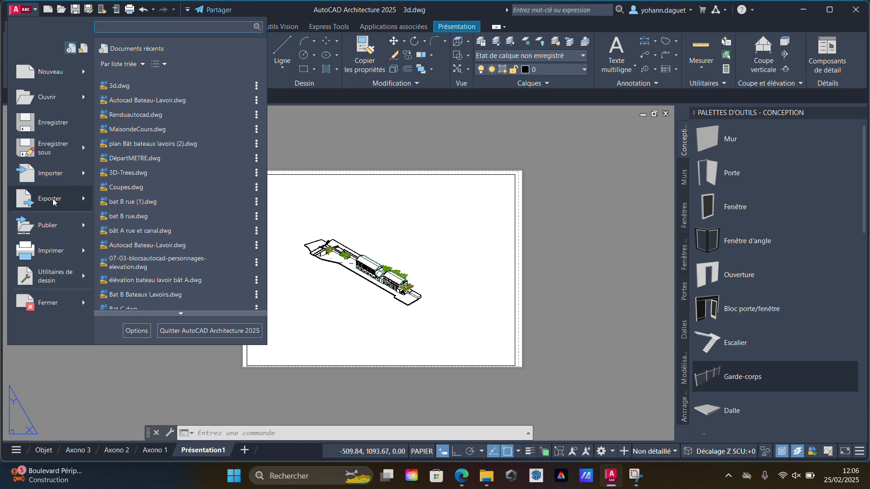
mouse_move(53, 202)
left_click(146, 288)
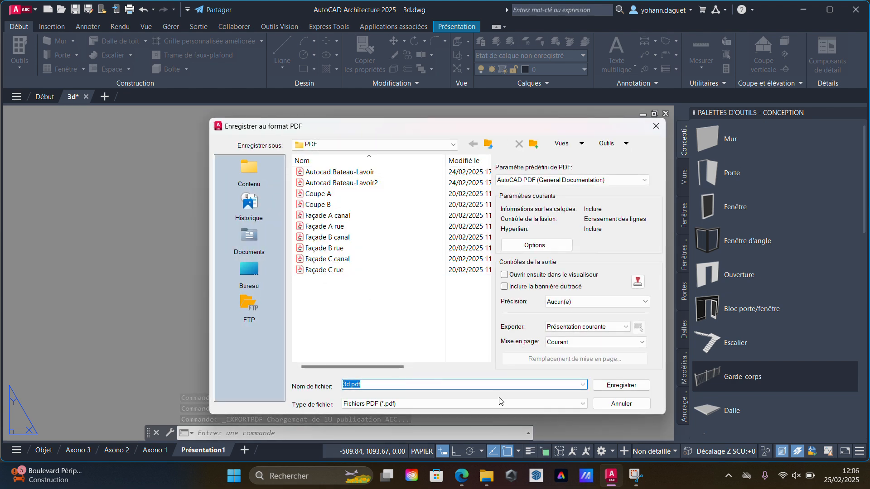
left_click(639, 405)
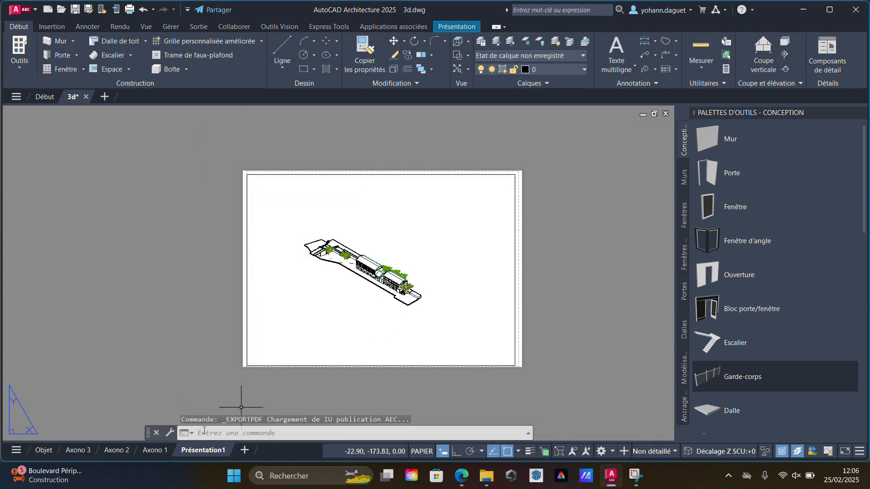
Modify the page setup of Présentation1 to use the plot style table AIA (Noir) Echelle 1-100 1-200 FRA.stb.
right_click(211, 452)
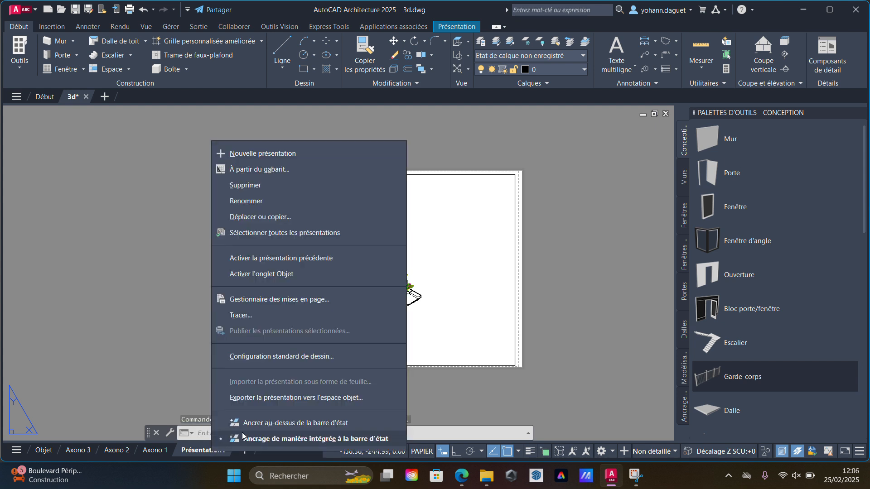
left_click(265, 302)
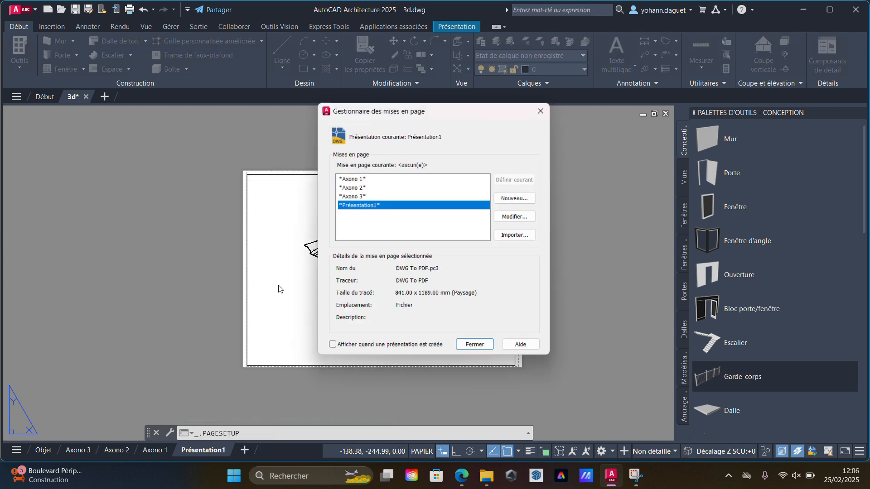
left_click(512, 219)
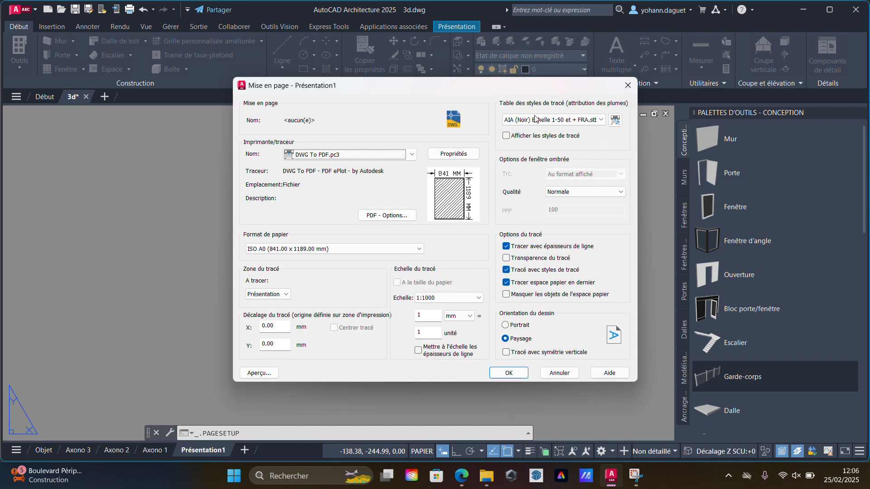
left_click(595, 120)
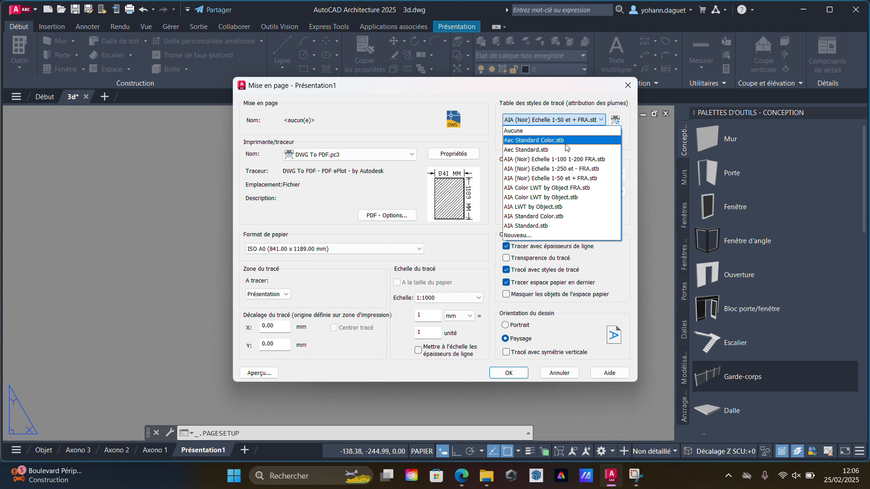
left_click(571, 159)
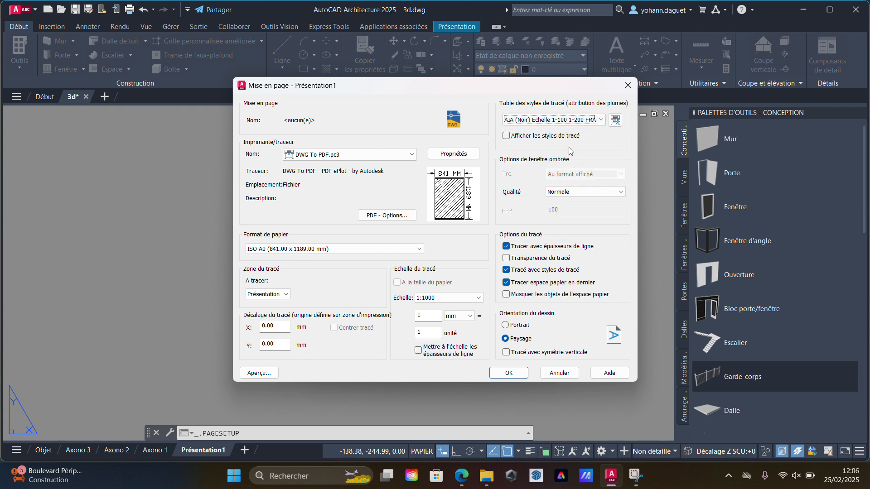
left_click(584, 120)
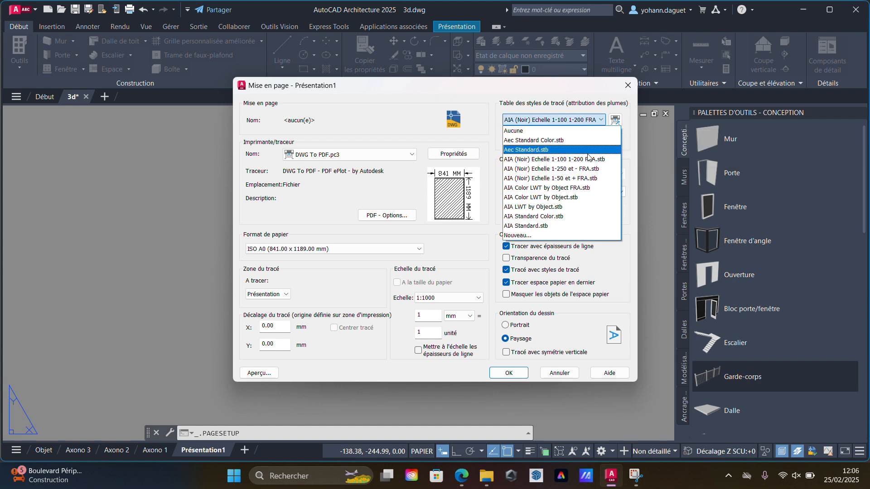
left_click(588, 160)
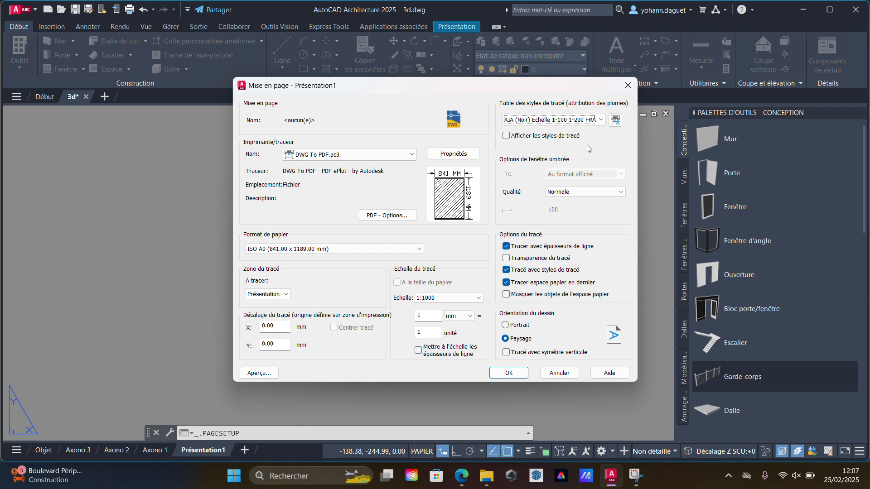
Review the selected plot style table's pen settings in its editor, then apply the page setup and close the manager.
left_click(579, 121)
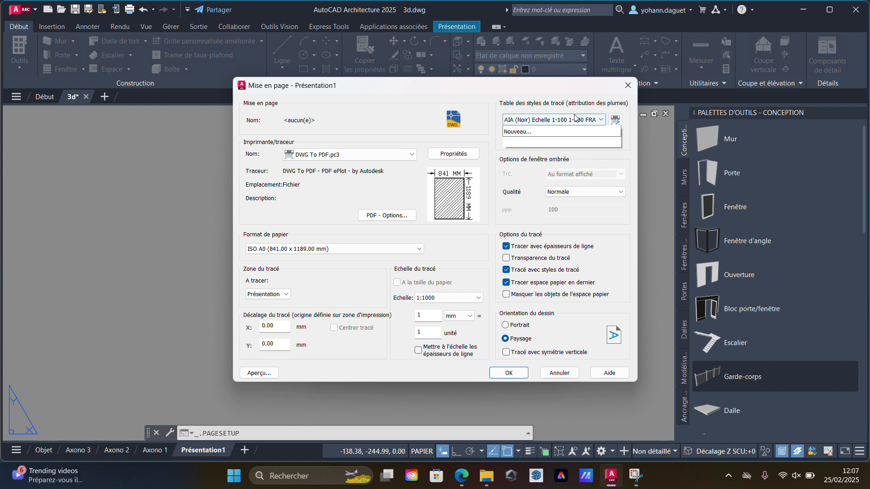
left_click(580, 122)
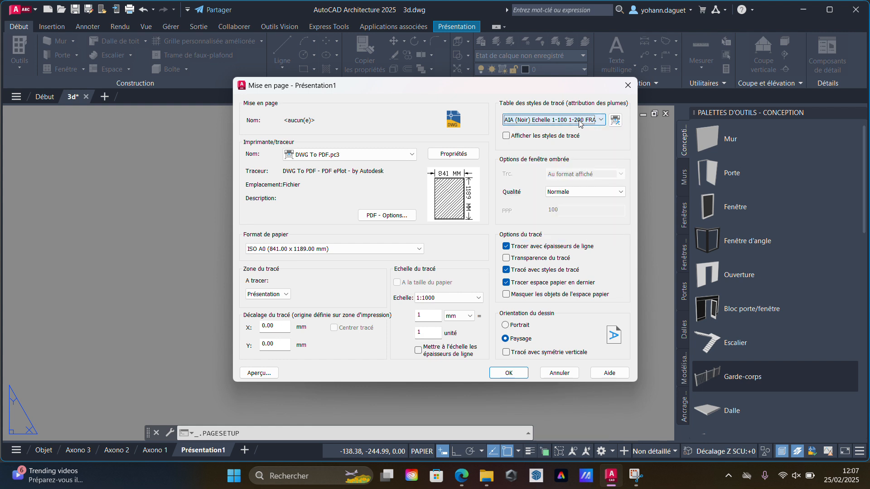
left_click(614, 121)
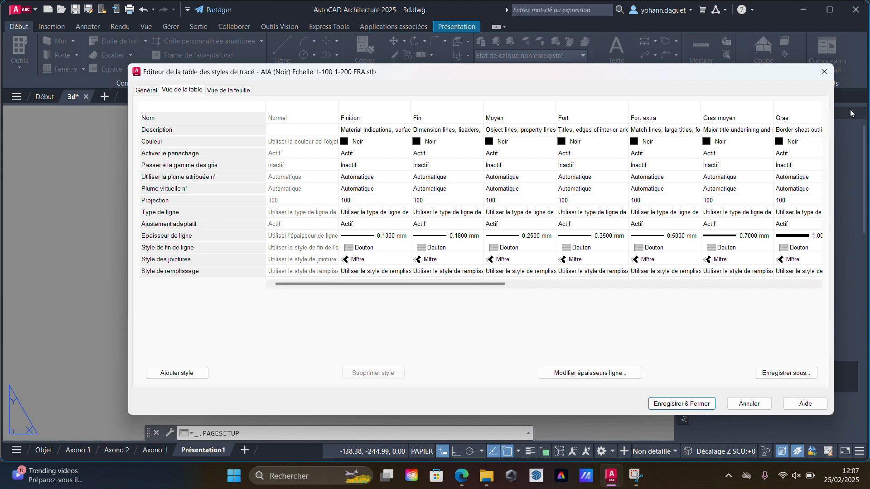
left_click(824, 72)
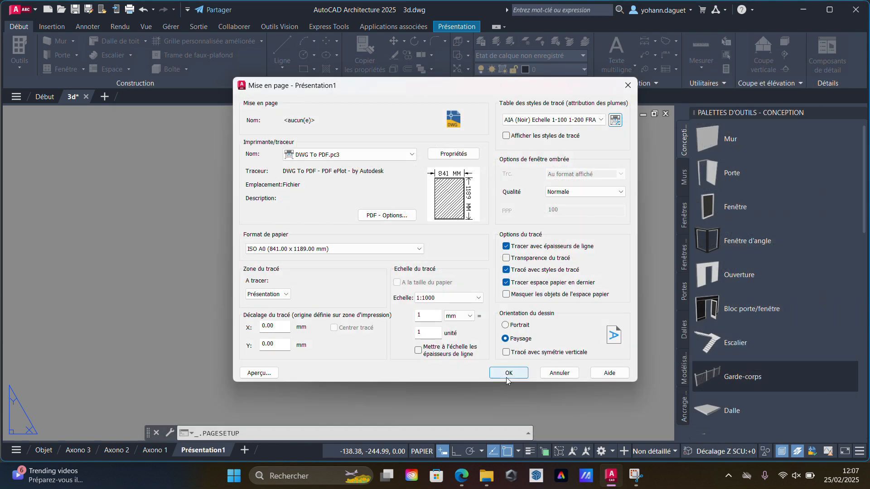
left_click(506, 374)
left_click(528, 349)
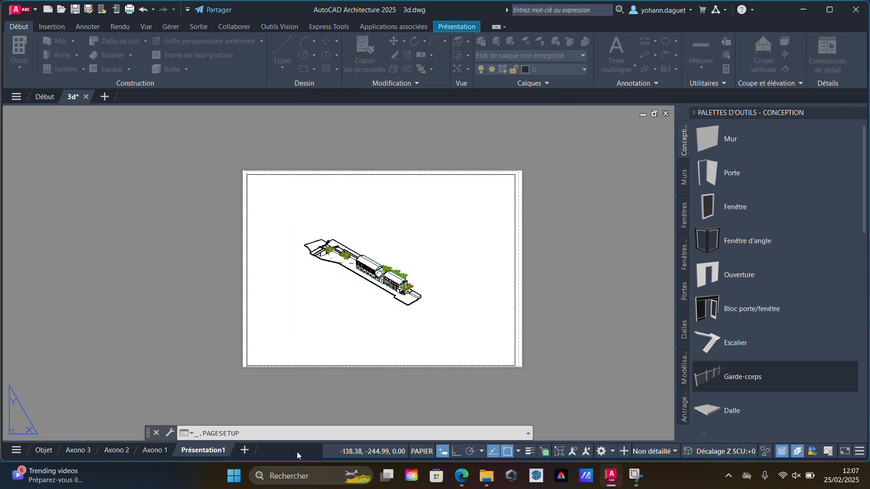
left_click(29, 15)
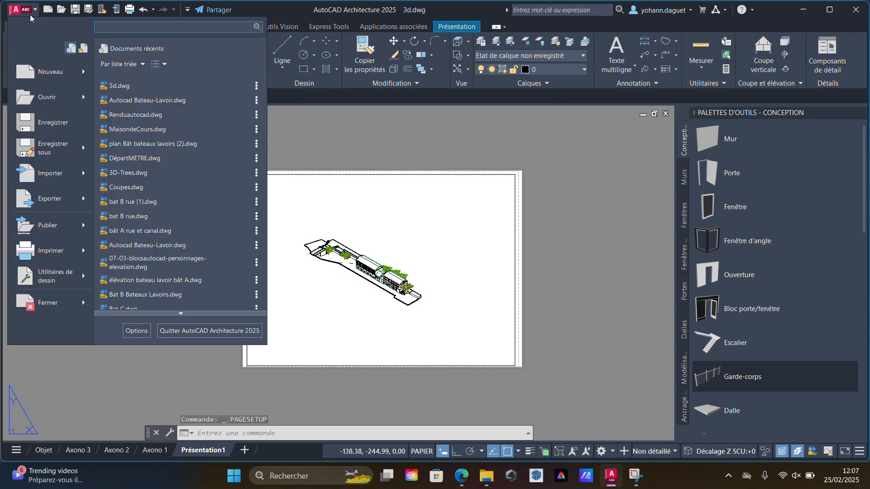
left_click(73, 220)
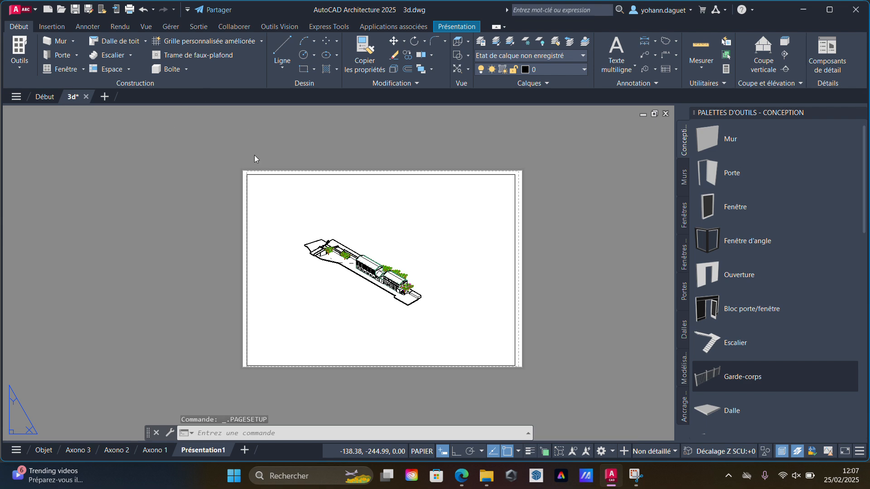
key("Escape")
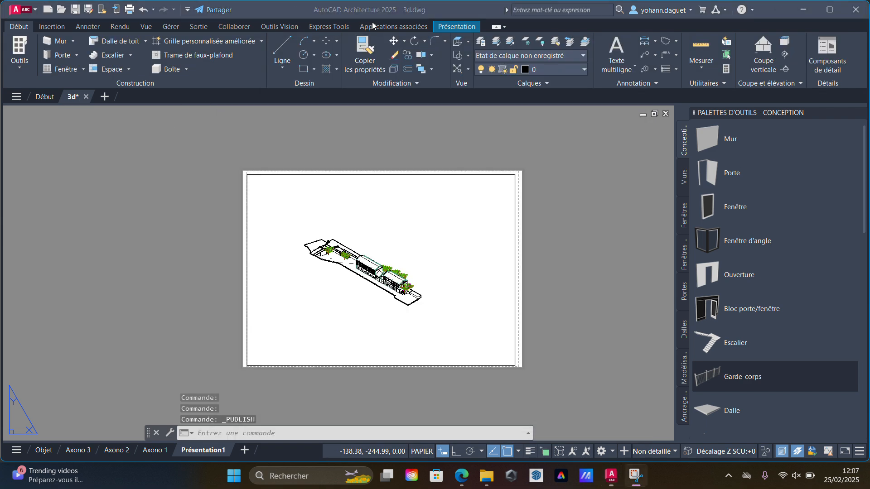
left_click(30, 10)
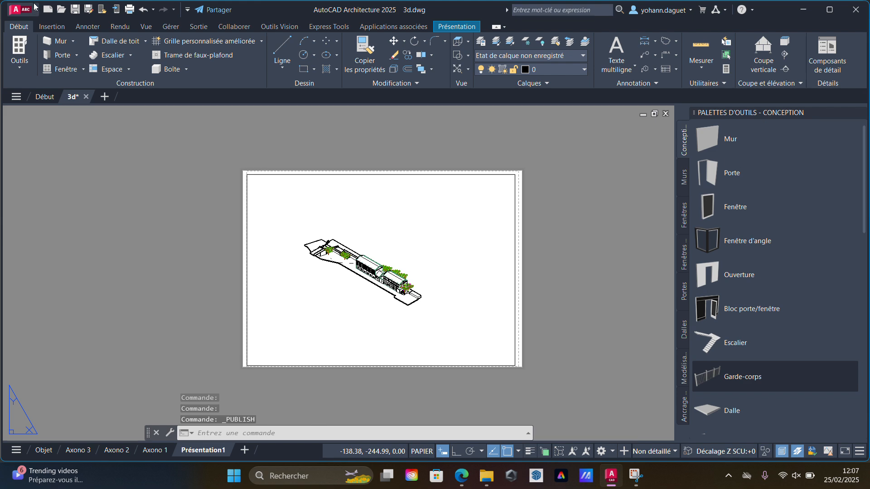
double_click(30, 10)
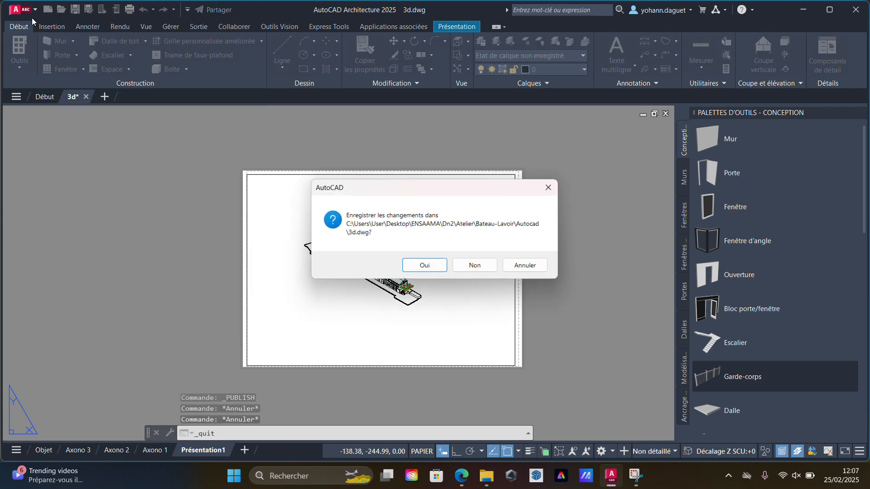
left_click(550, 186)
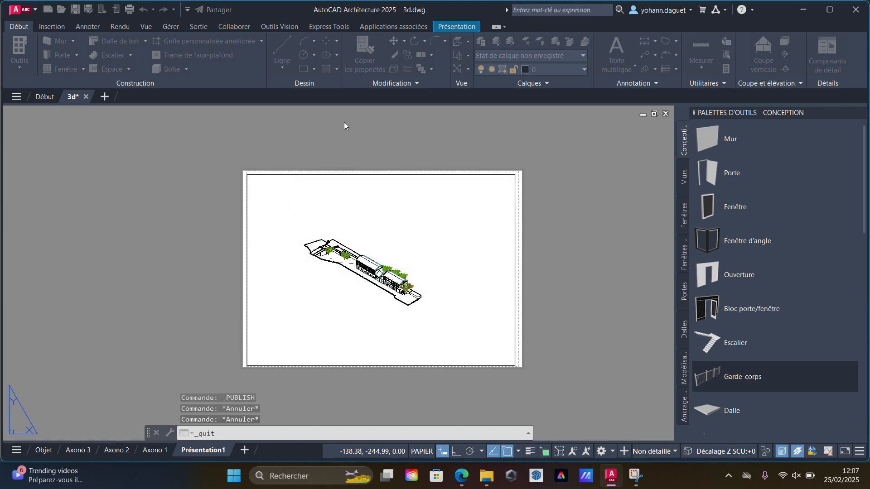
Export the current layout as 3d.pdf in the PDF folder, keeping the AutoCAD PDF (General Documentation) preset.
left_click(26, 10)
mouse_move(78, 203)
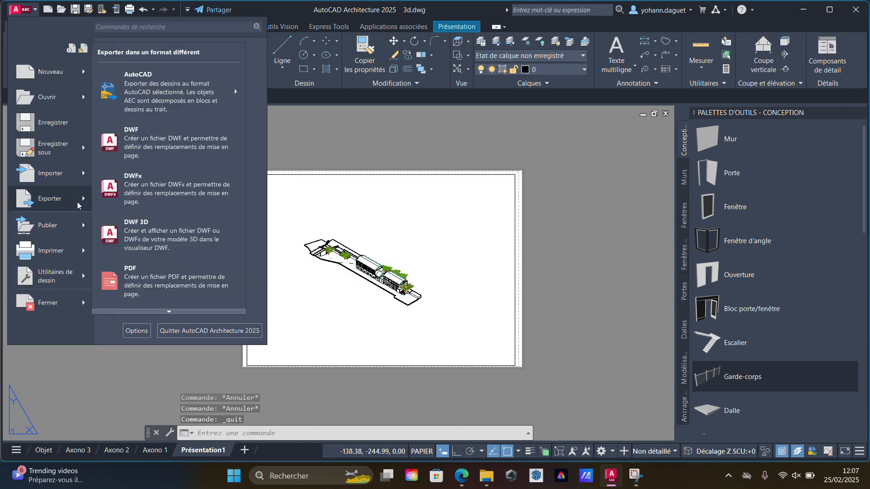
left_click(137, 277)
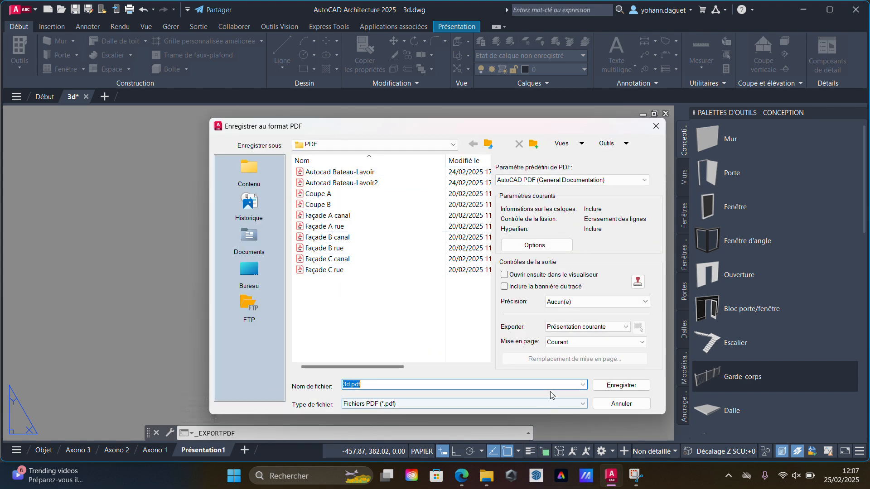
left_click(624, 386)
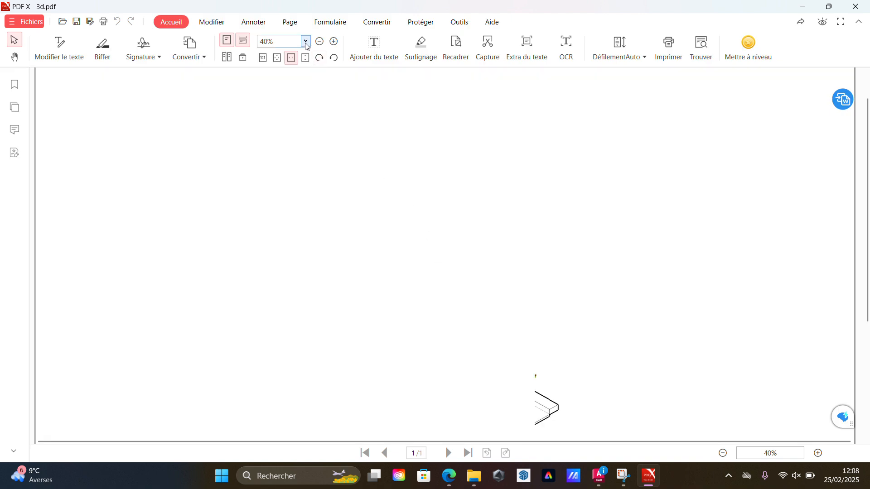
Check the full sheet of the exported 3d.pdf at 25%, and examine the lines and colours of the terrain, trees and buildings at 150%.
left_click(305, 41)
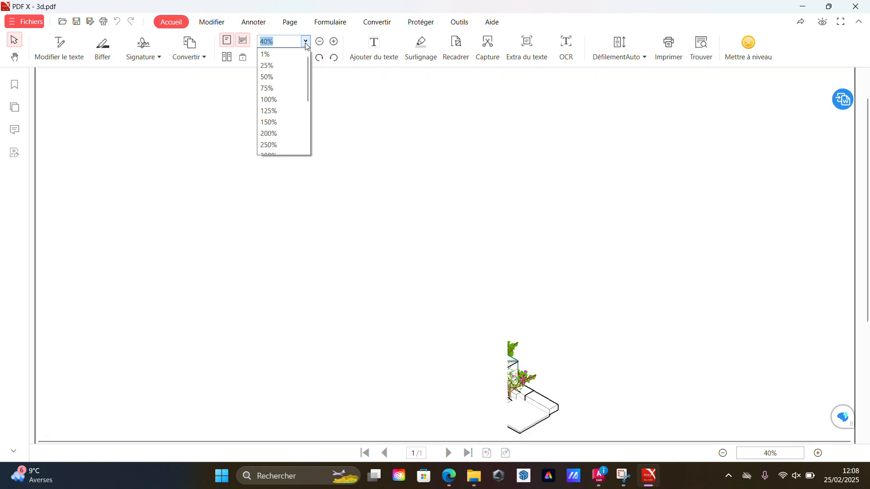
left_click(286, 65)
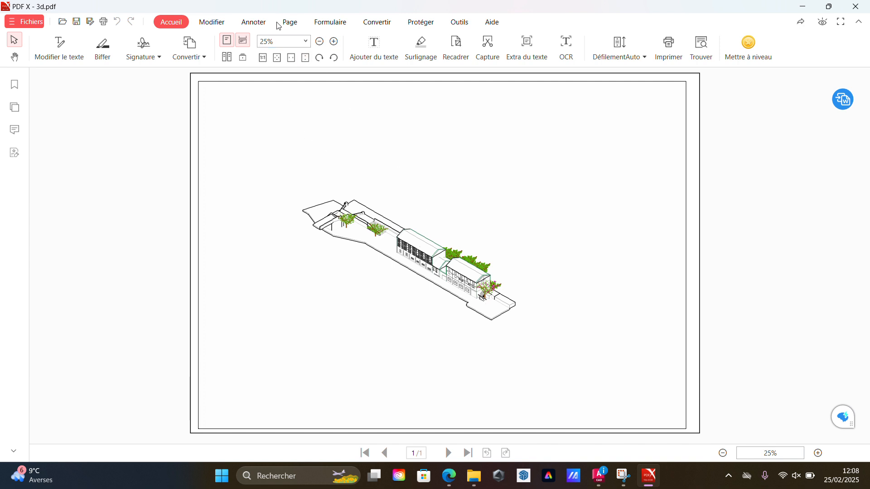
left_click(306, 41)
left_click(289, 118)
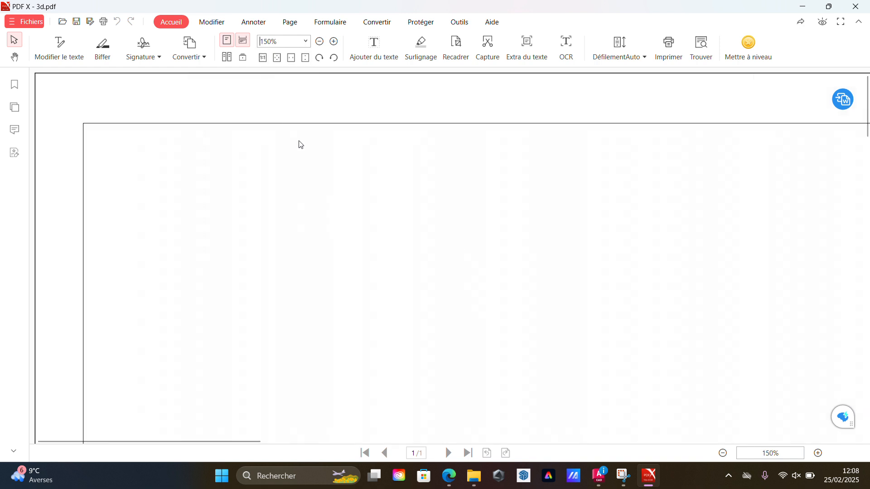
scroll(453, 286, "down", 5)
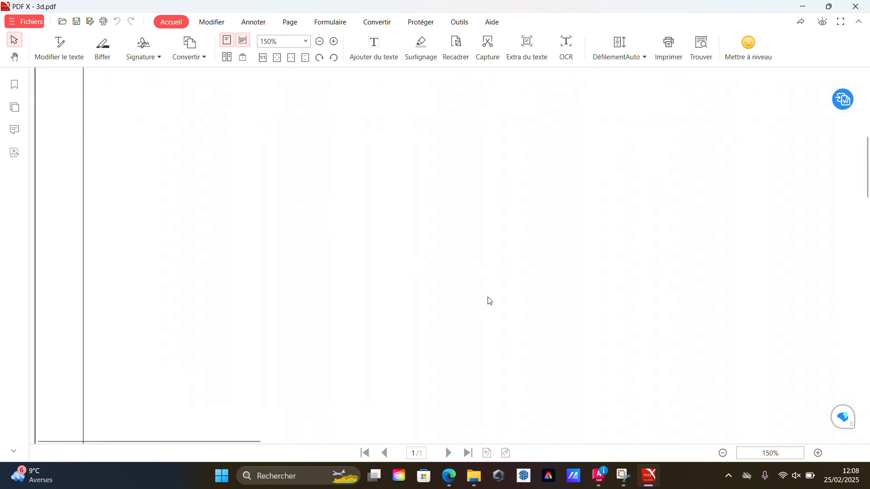
scroll(559, 311, "down", 4)
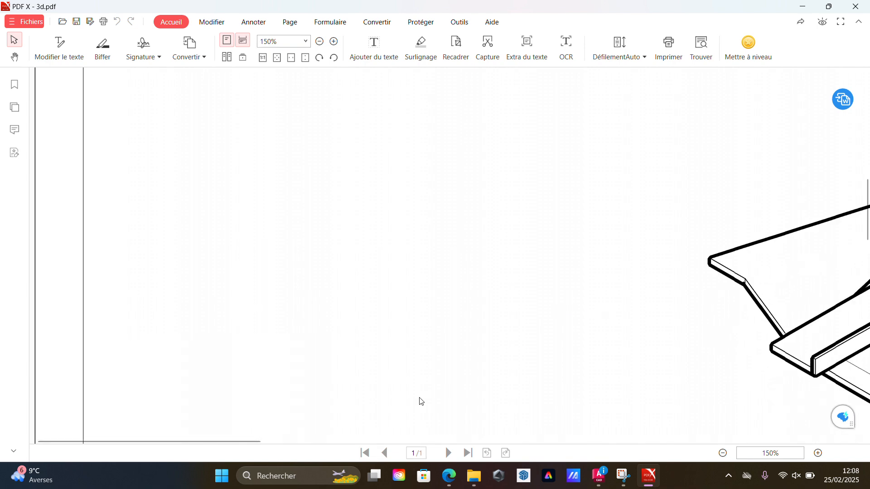
left_click_drag(248, 441, 396, 440)
scroll(436, 415, "right", 7)
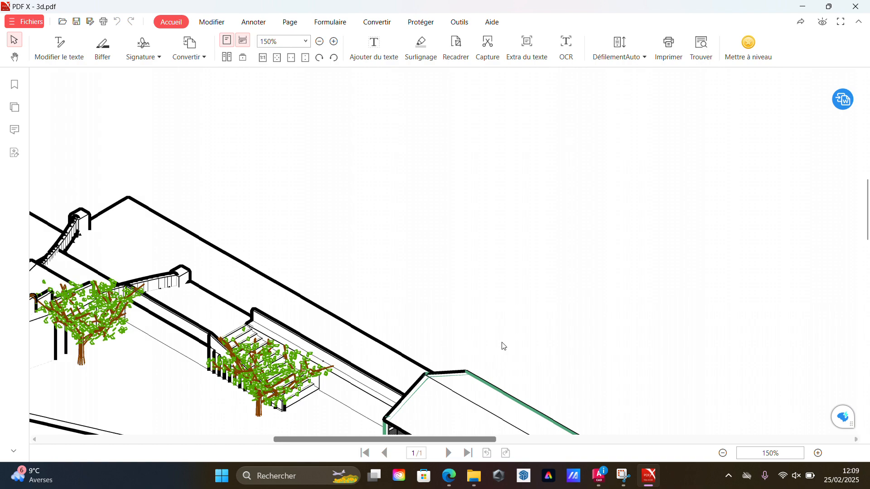
scroll(501, 345, "down", 2)
scroll(502, 346, "down", 7)
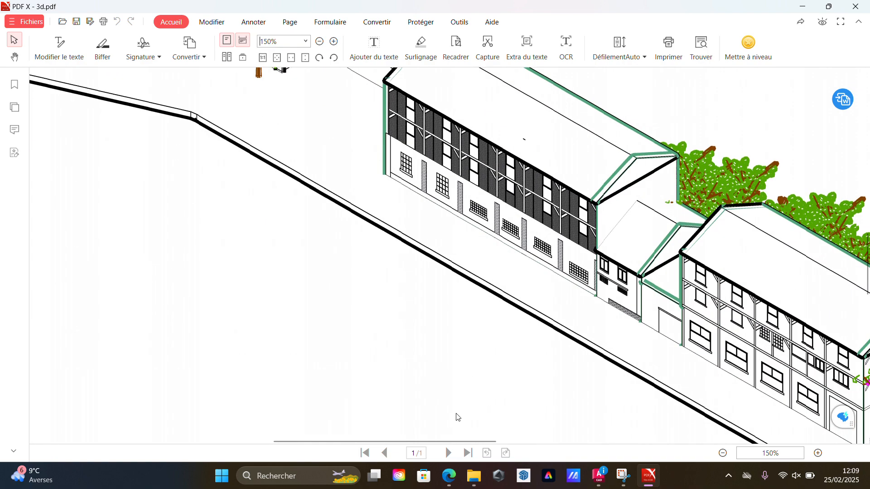
mouse_move(467, 440)
left_mouse_down()
mouse_move(527, 432)
mouse_move(545, 387)
left_mouse_up()
scroll(570, 325, "down", 3)
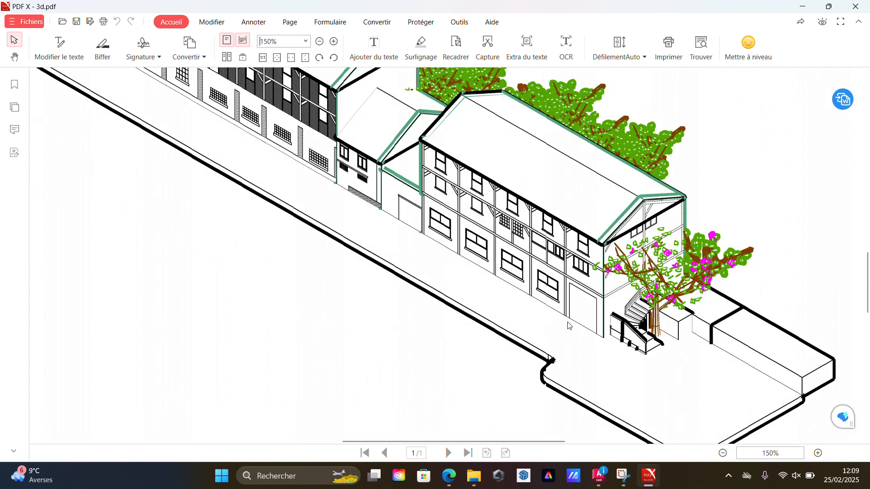